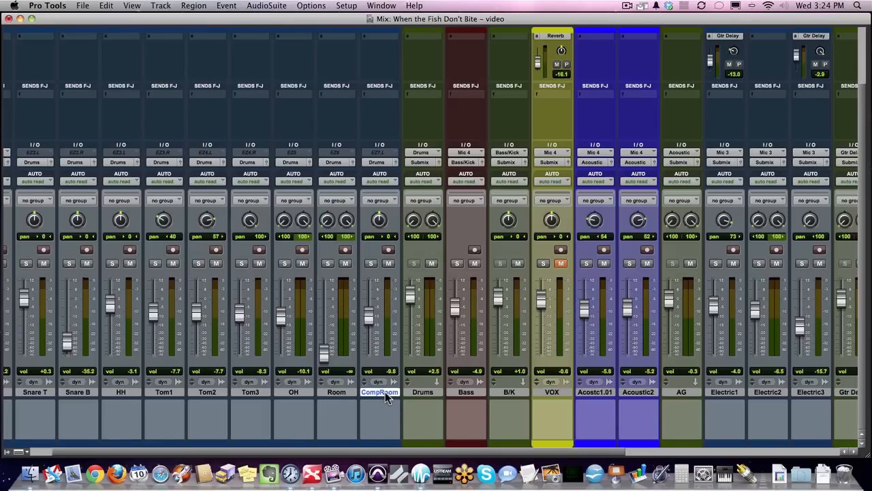
Step: Bring the drum channels from Kick to CompRoom into view and select the Drums aux track
scroll(385, 392, left, 2)
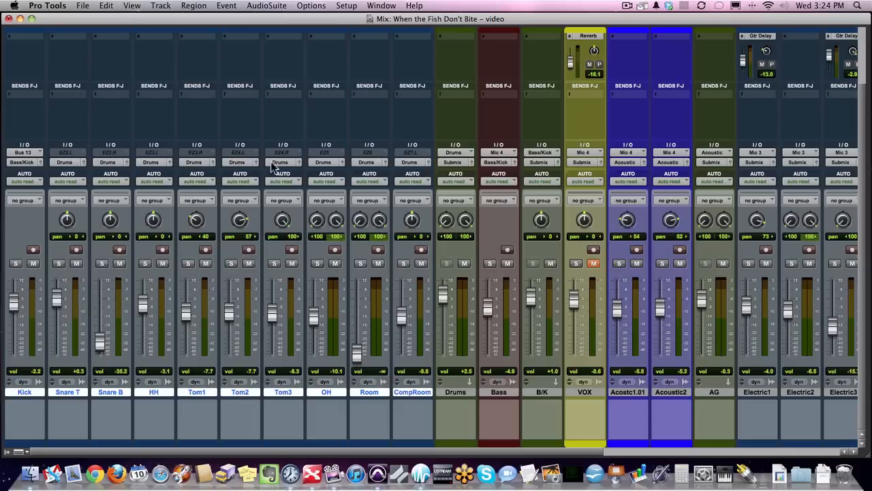
click(456, 393)
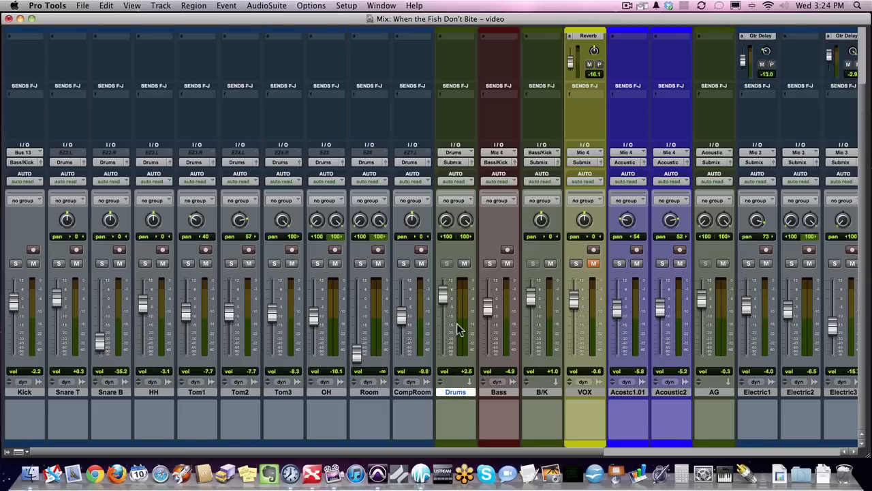
key(super+Tab)
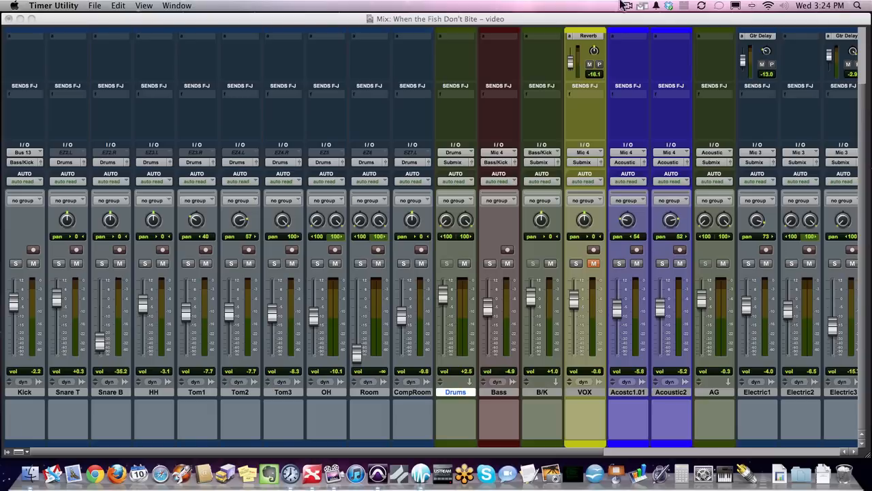
click(424, 19)
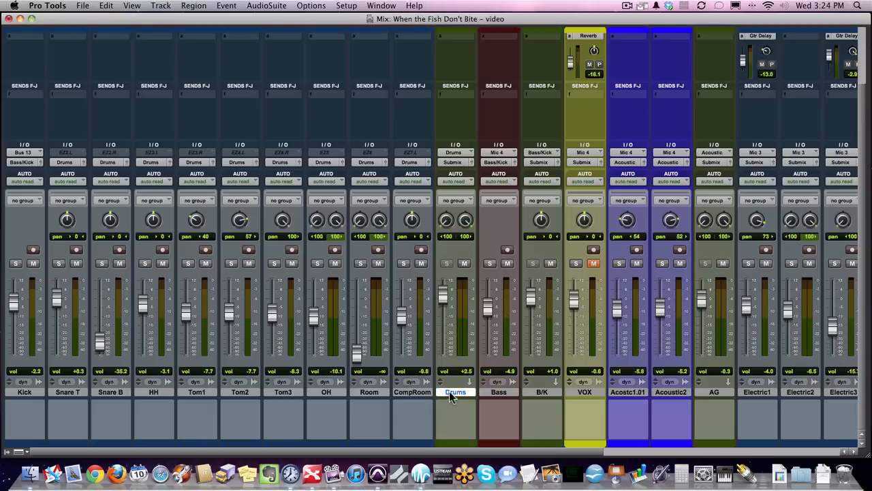
Step: Group the tracks from Kick through CompRoom as Group 1 with the Edit and Mix type
click(412, 392)
shift+click(21, 394)
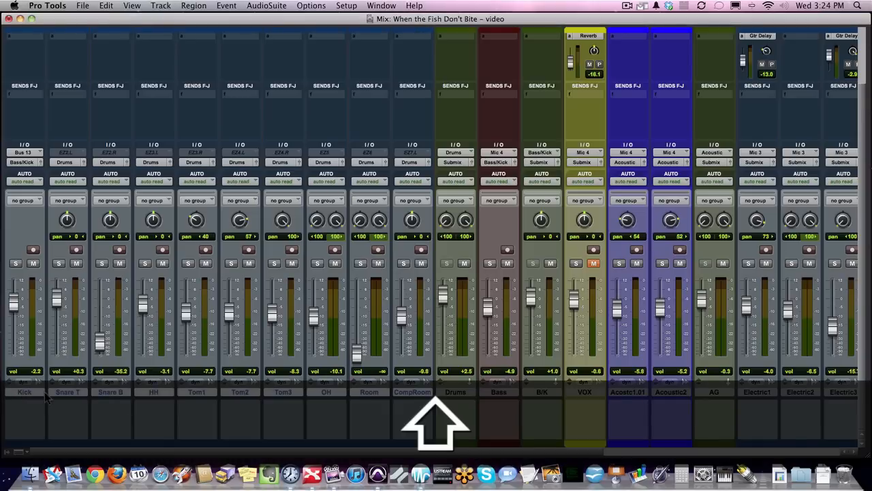
key(super+g)
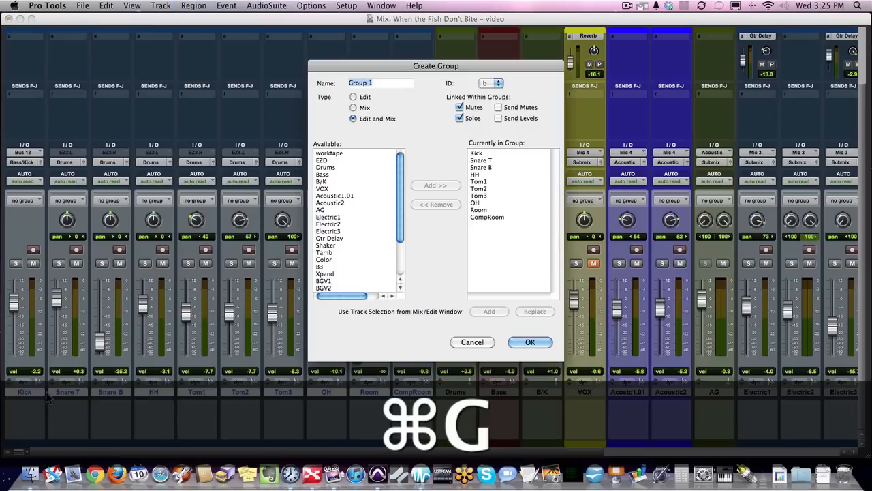
key(Return)
Step: Try changing the grouped drum volumes together, undo it, and ungroup the drum tracks from Group 1
mouse_move(228, 314)
mouse_down()
mouse_move(228, 307)
mouse_move(231, 322)
mouse_up()
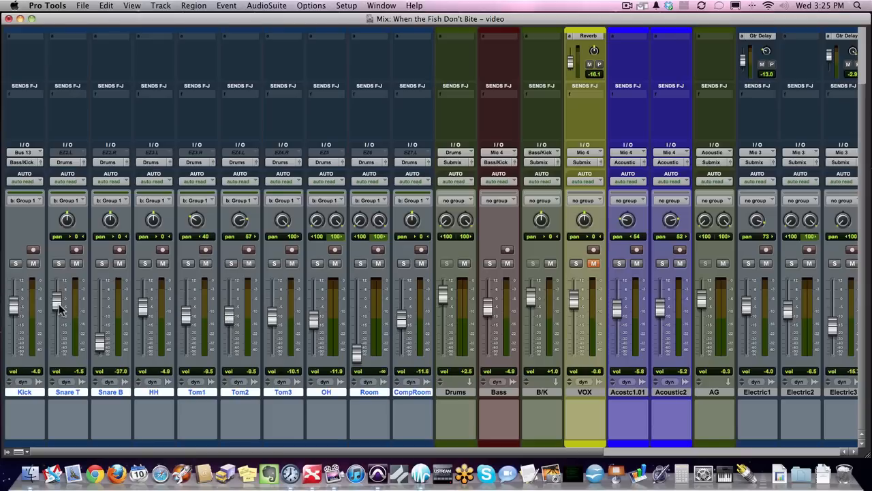
drag(59, 307, 66, 304)
key(super+z)
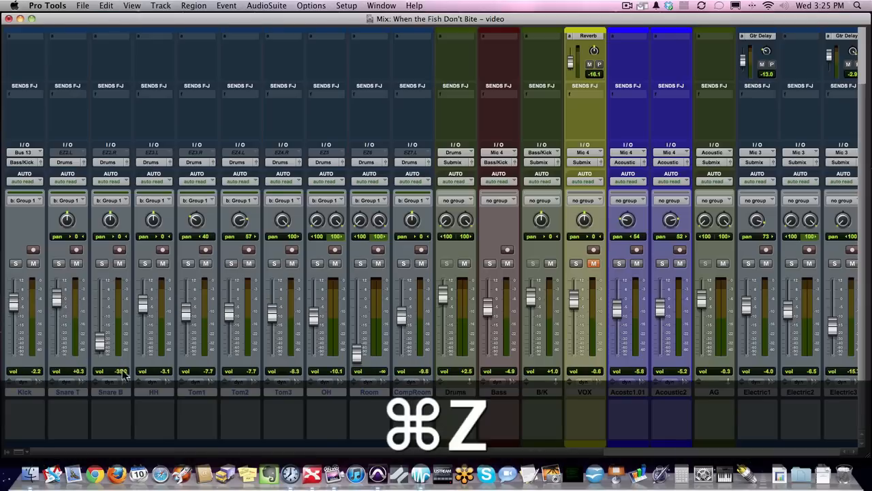
click(7, 453)
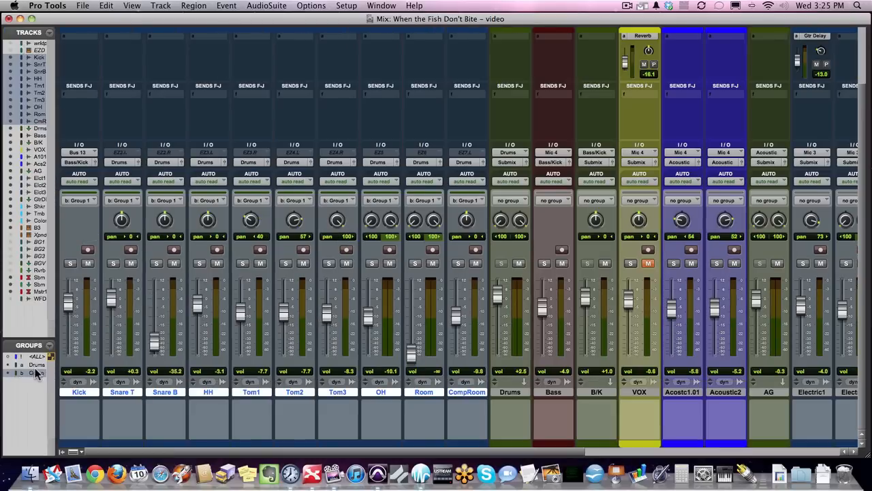
click(63, 453)
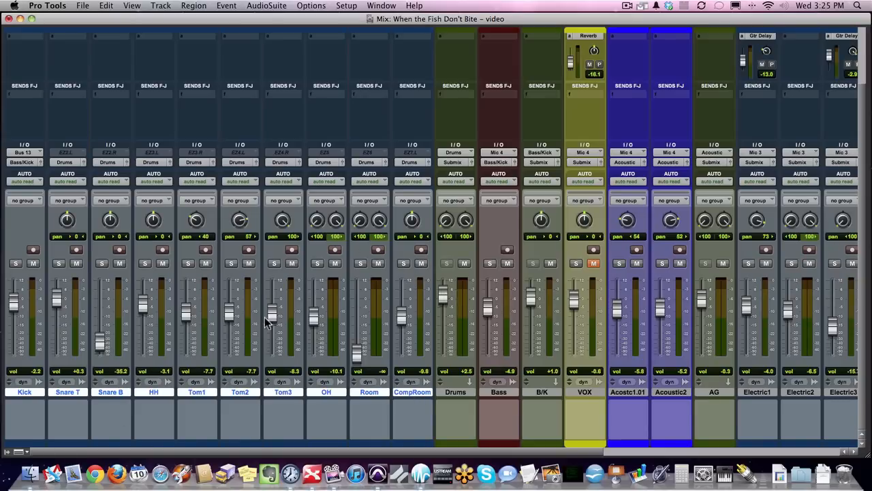
Step: Raise only Tom3's volume to -7.0 dB and select the Drums aux track
drag(273, 313, 272, 312)
click(456, 394)
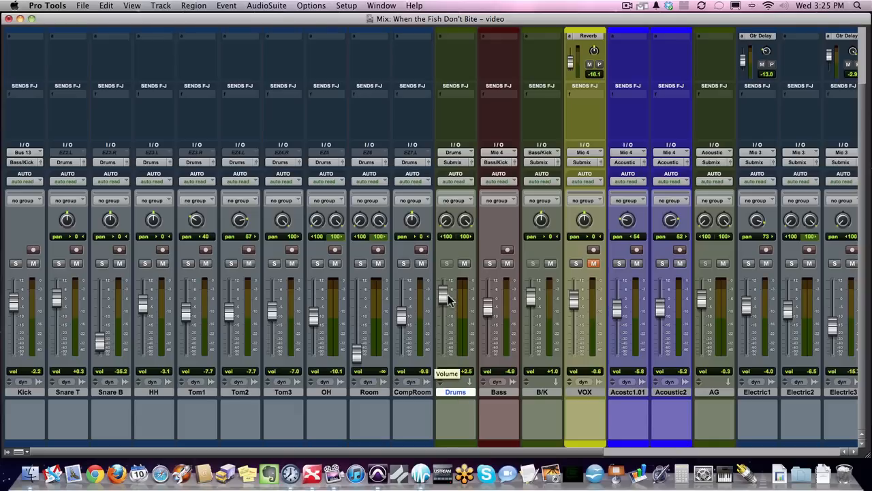
Step: Insert a stereo multichannel RCompressor in the second insert slot of the Drums aux track
scroll(458, 290, up, 3)
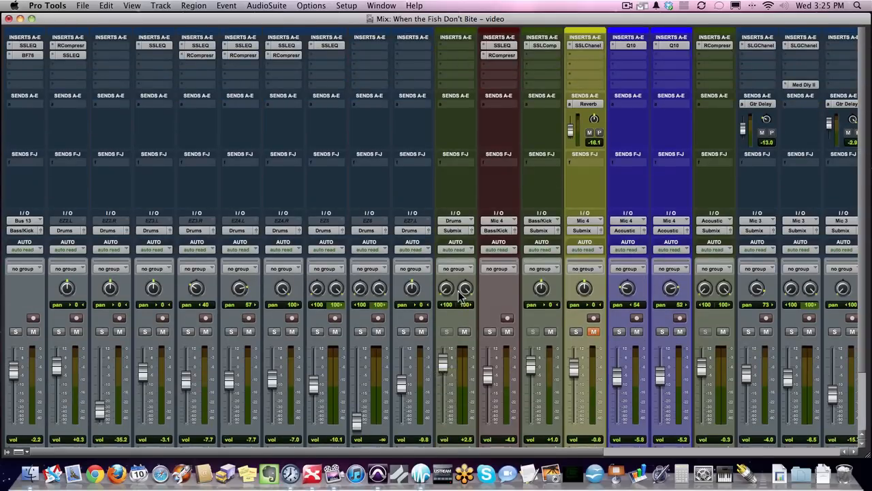
scroll(462, 296, down, 3)
scroll(462, 296, up, 3)
click(456, 45)
click(466, 48)
click(451, 56)
mouse_move(518, 73)
mouse_move(572, 82)
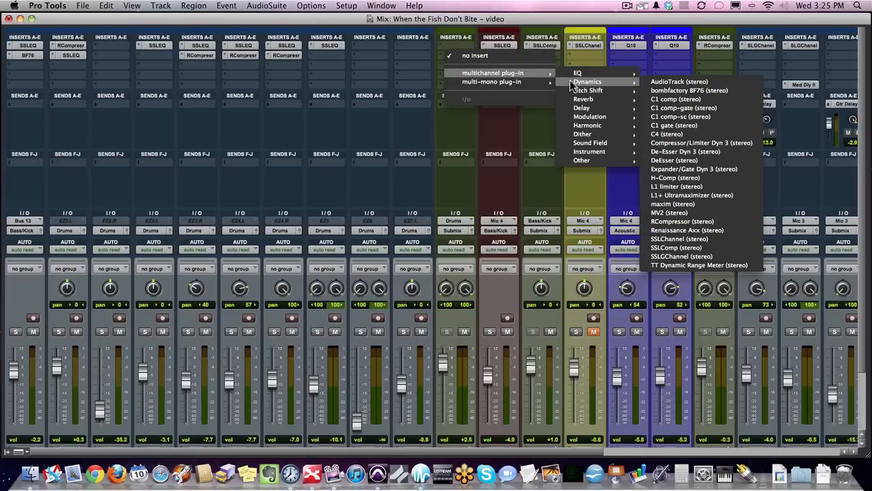
click(702, 225)
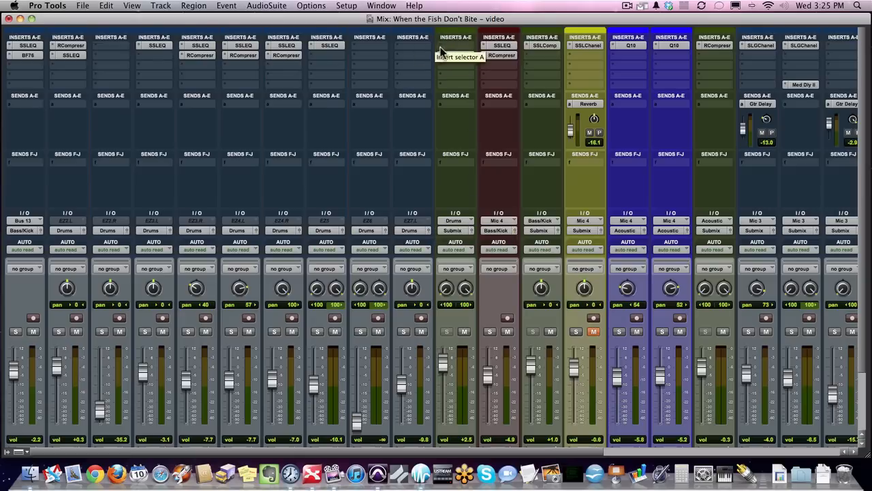
Step: Solo the CompRoom, Snare T, Room and OH tracks, and clear all solos again
click(403, 332)
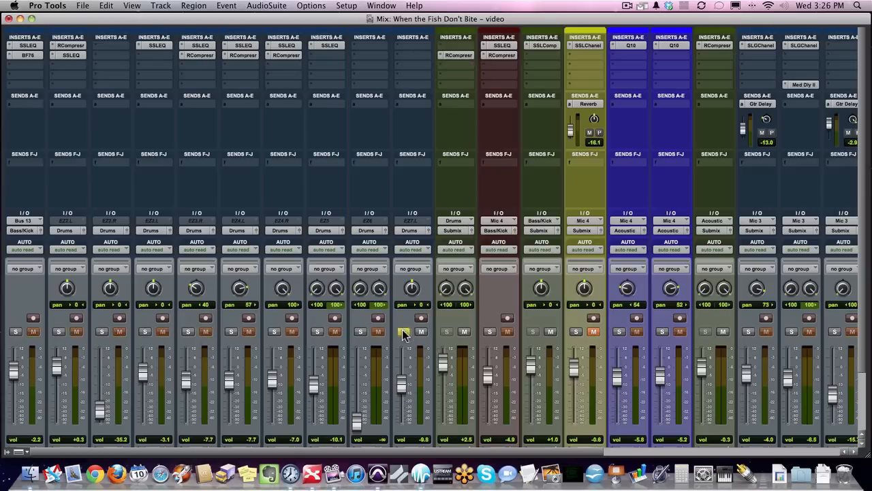
shift+click(59, 334)
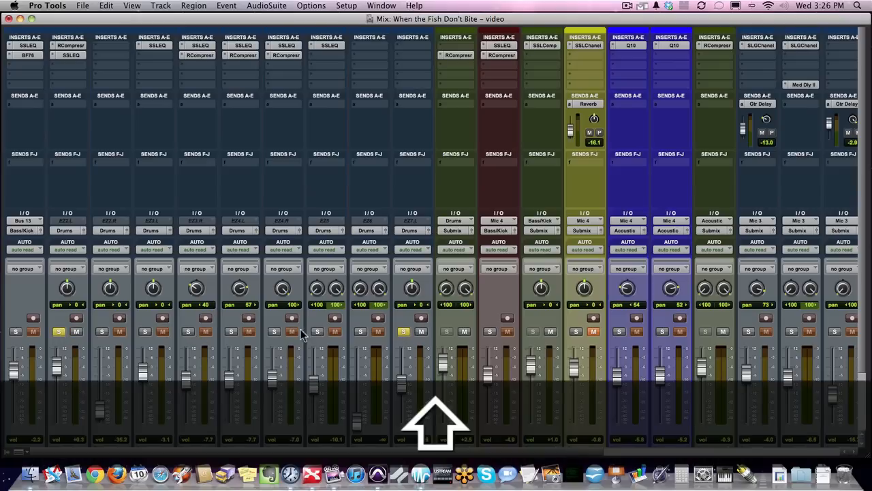
shift+click(359, 333)
shift+click(318, 333)
alt+click(360, 332)
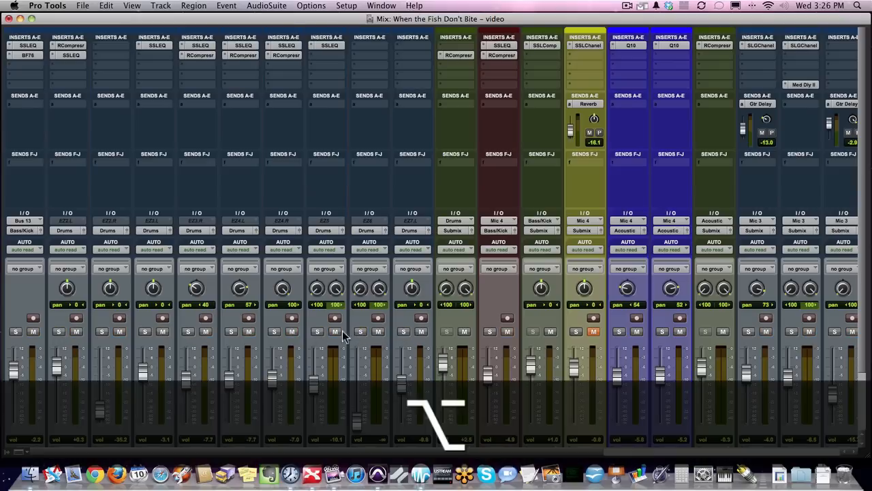
Step: Look over the RCompressor settings on the Drums aux track, close the plug-in, and remove it from the insert
click(456, 55)
drag(350, 67, 336, 69)
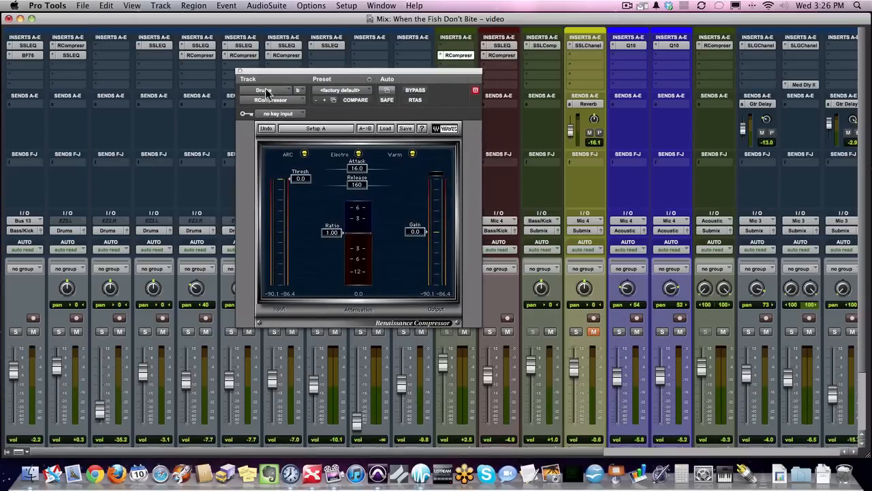
click(239, 72)
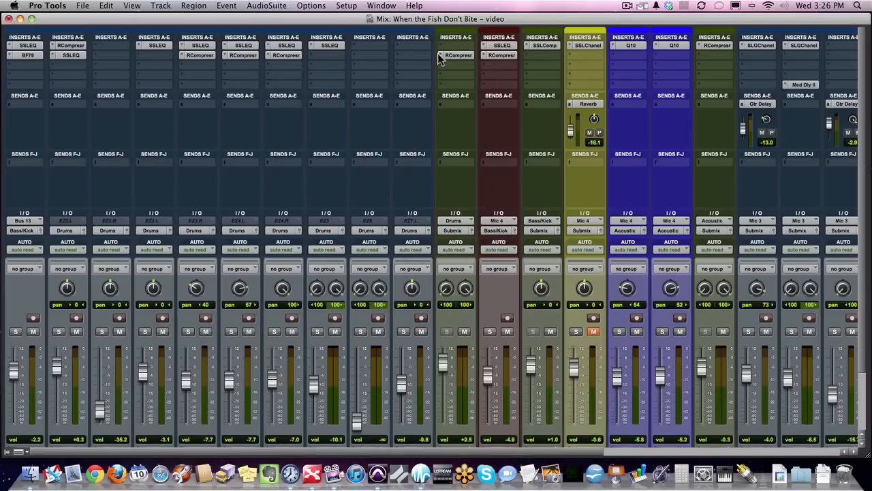
click(444, 55)
click(452, 38)
Step: Duplicate the Drums aux track once with all its data, inserting the copy after the selected track
scroll(487, 438, down, 2)
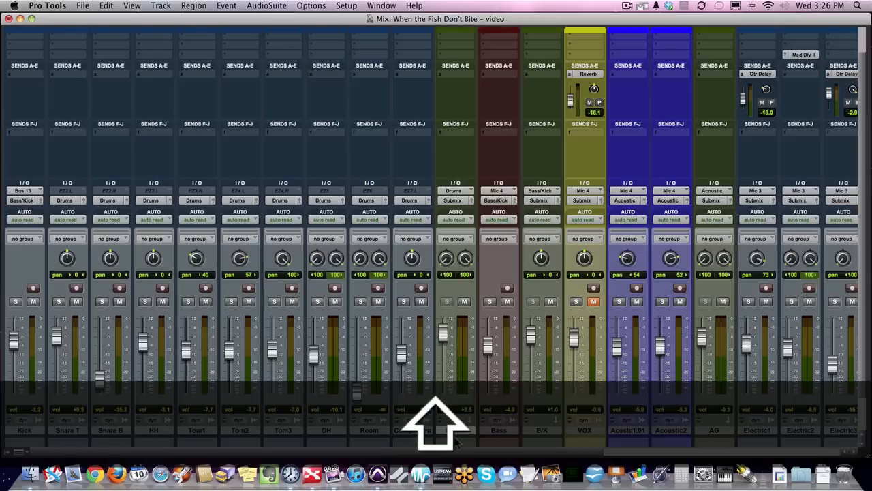
click(456, 431)
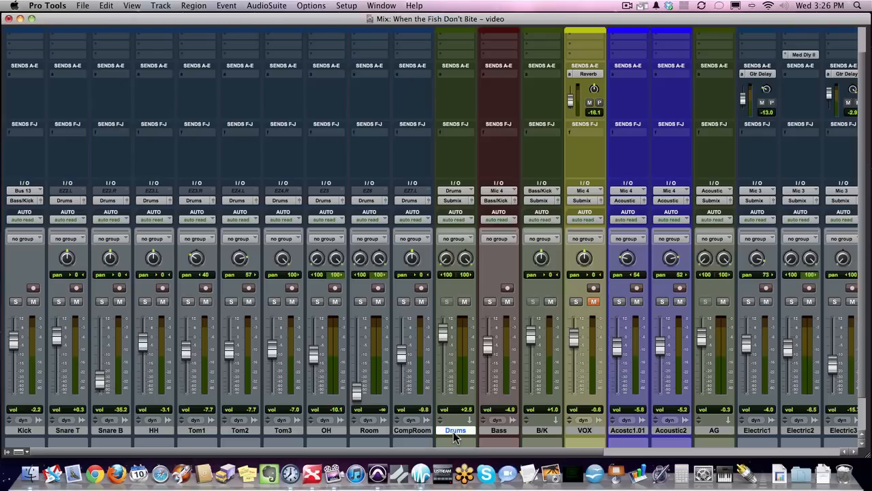
right_click(456, 430)
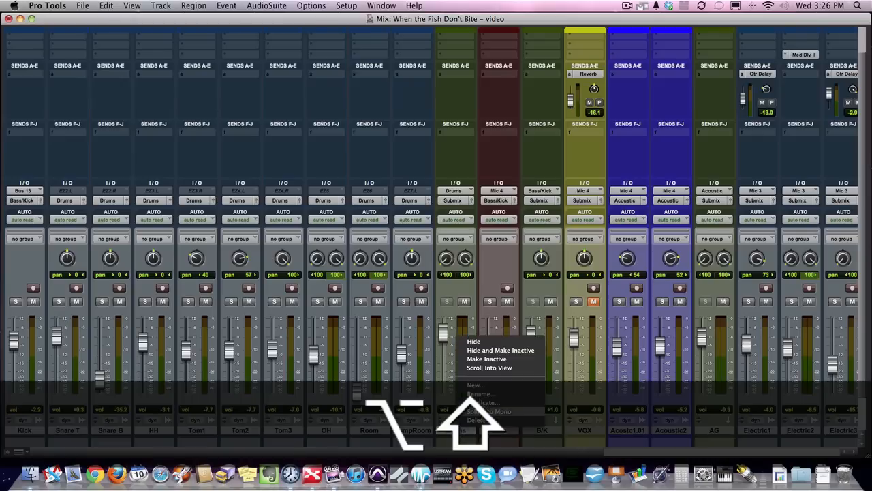
click(485, 401)
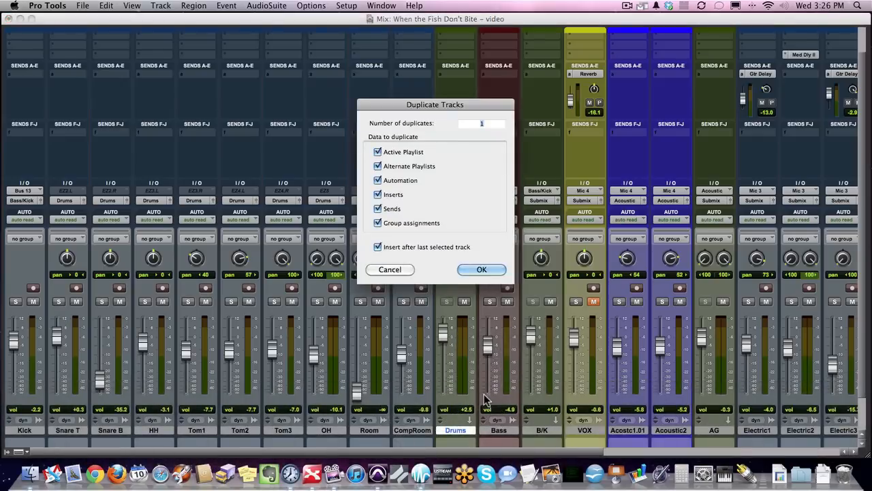
click(485, 271)
Step: Lower the volume of the duplicated Drums track to -9.8 dB
drag(485, 340, 485, 349)
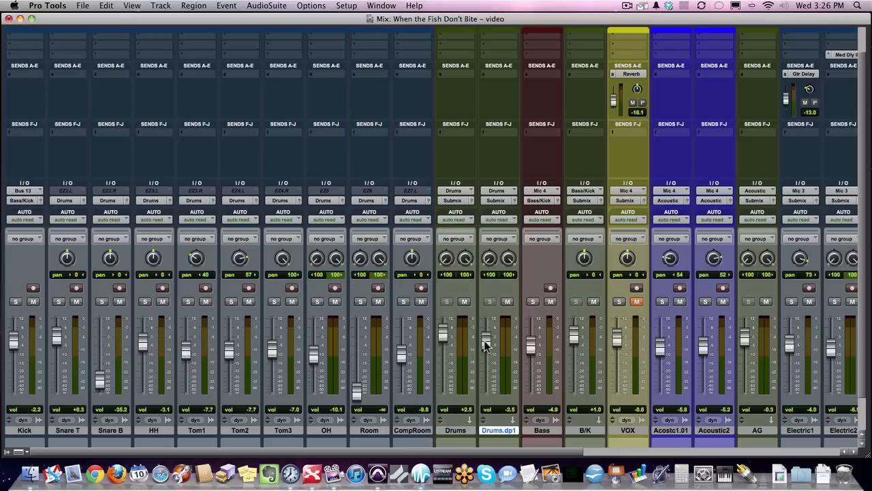
click(457, 431)
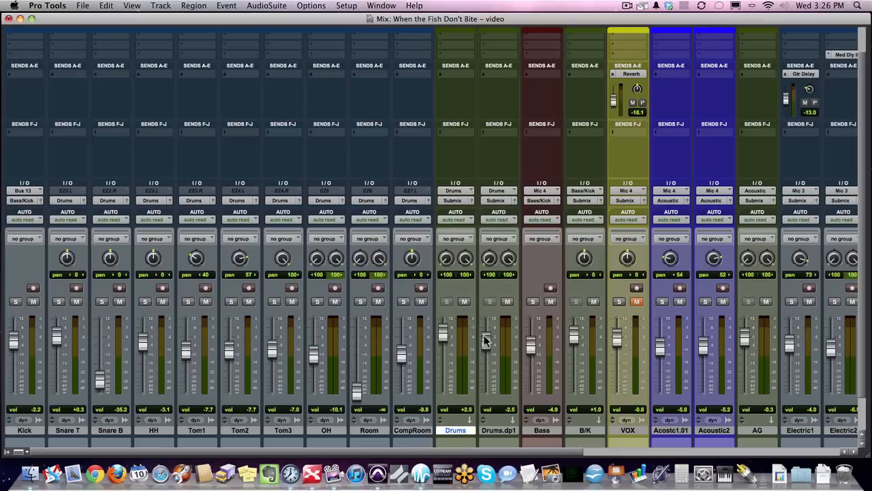
drag(486, 339, 488, 351)
click(502, 432)
click(455, 431)
click(489, 430)
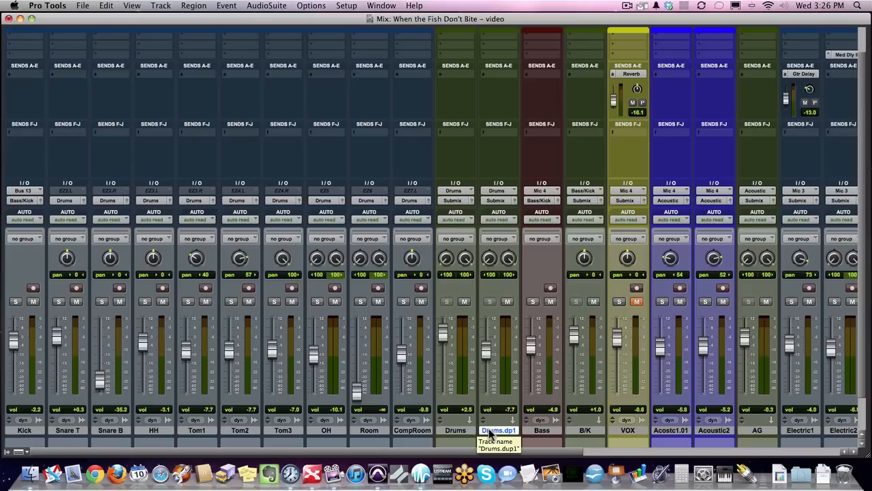
drag(485, 353, 485, 357)
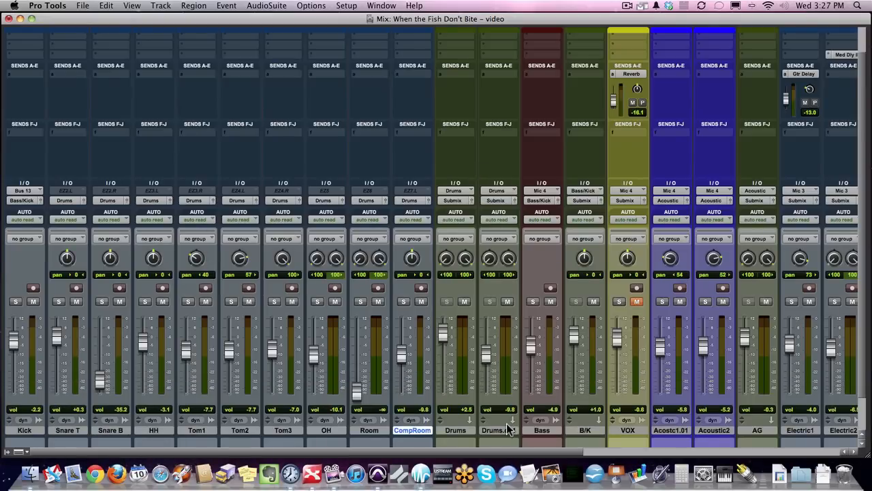
Step: Review the drum and bass submixes by selecting the Drums, Kick and B/K tracks
scroll(507, 424, right, 5)
scroll(507, 423, left, 5)
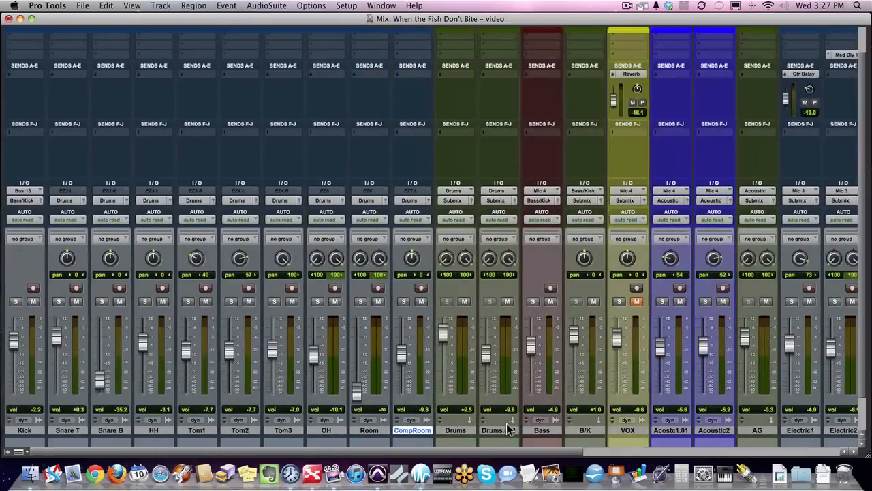
click(456, 430)
super+click(33, 430)
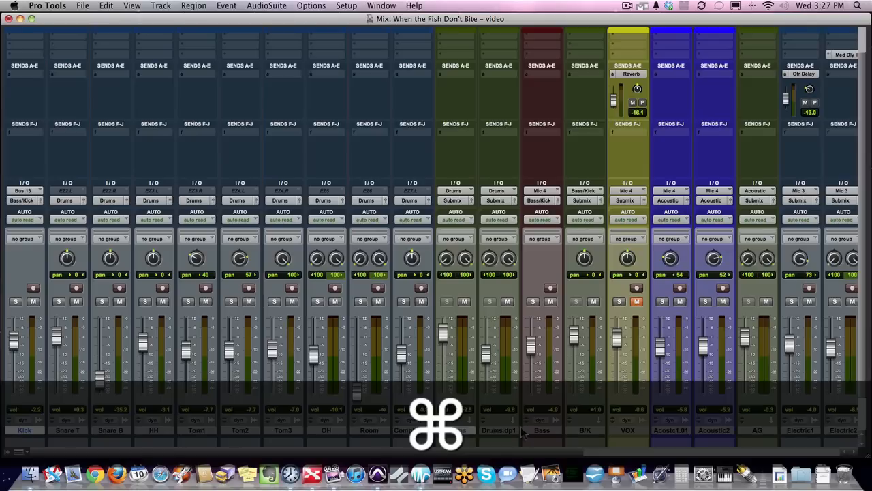
super+click(585, 430)
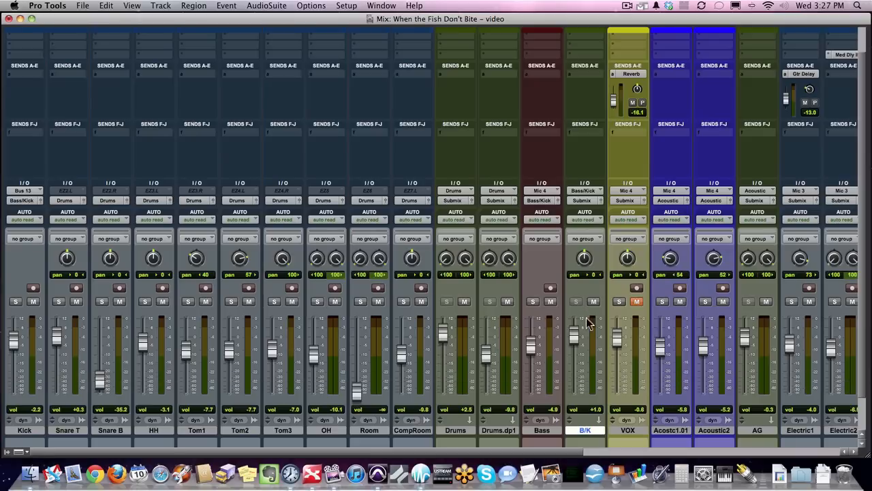
Step: Review the acoustic tracks with their AG submix, and look across the electric guitar and percussion channels
scroll(585, 337, up, 2)
scroll(580, 317, down, 5)
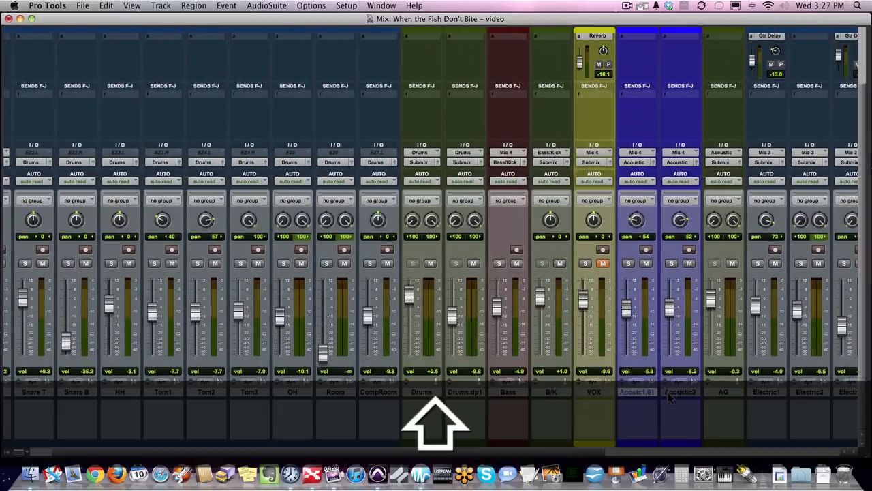
click(723, 392)
scroll(709, 394, right, 3)
scroll(681, 394, right, 2)
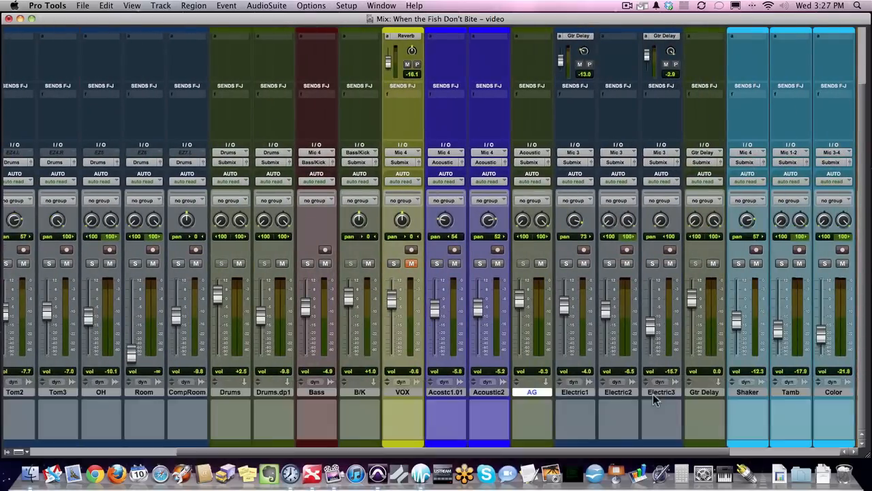
scroll(582, 394, right, 2)
scroll(582, 392, right, 2)
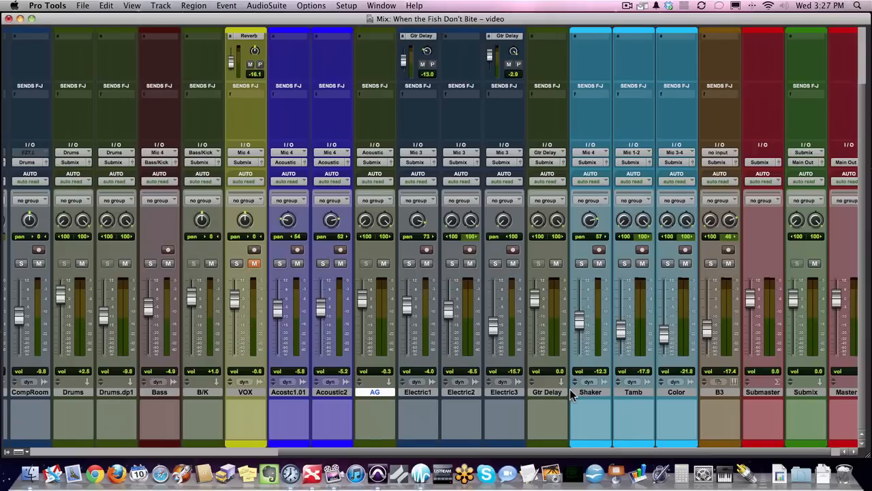
Step: Examine the Submaster and Submix channels and their input and output routing
click(762, 392)
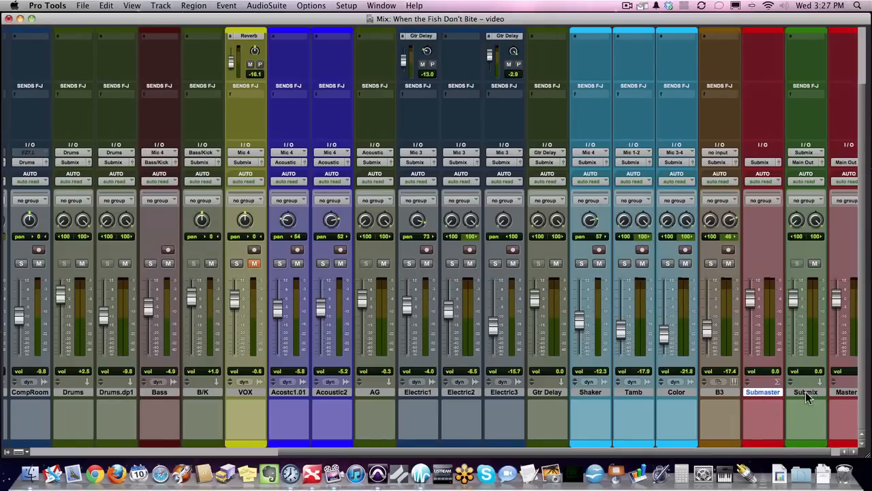
click(805, 392)
scroll(807, 396, up, 3)
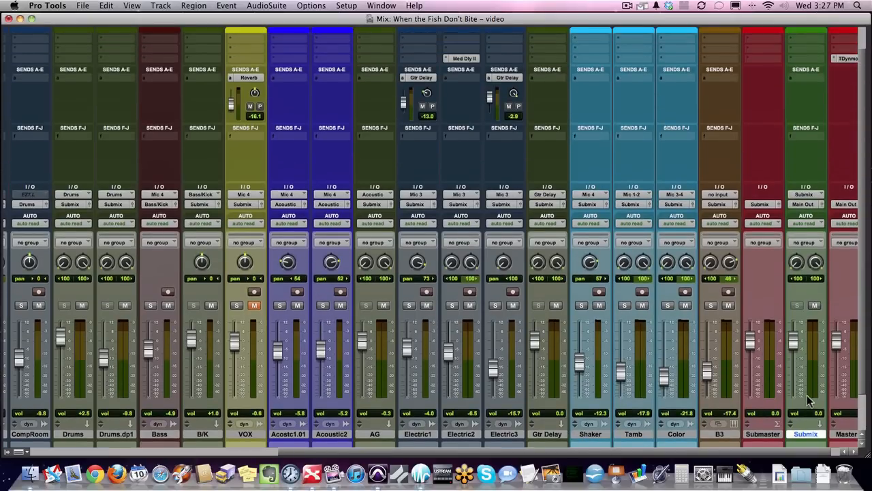
scroll(807, 400, down, 2)
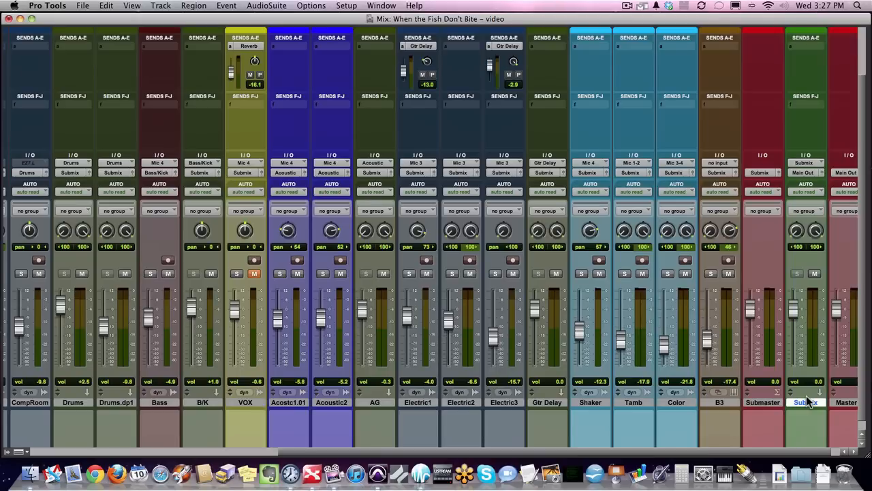